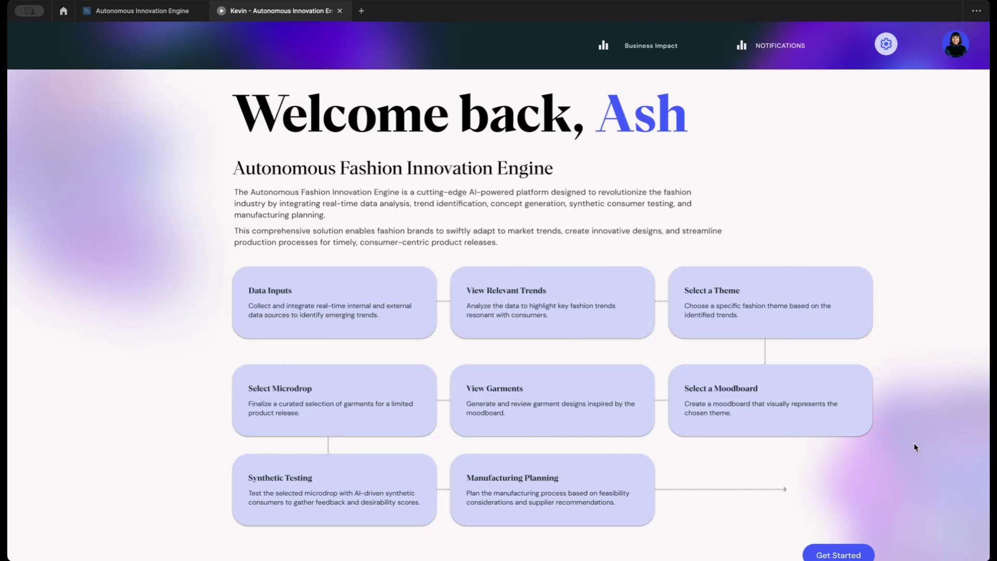
# Step: Scroll down the Autonomous Fashion Innovation Engine welcome page to review its eight workflow step cards
pyautogui.scroll(-2, 915, 447)
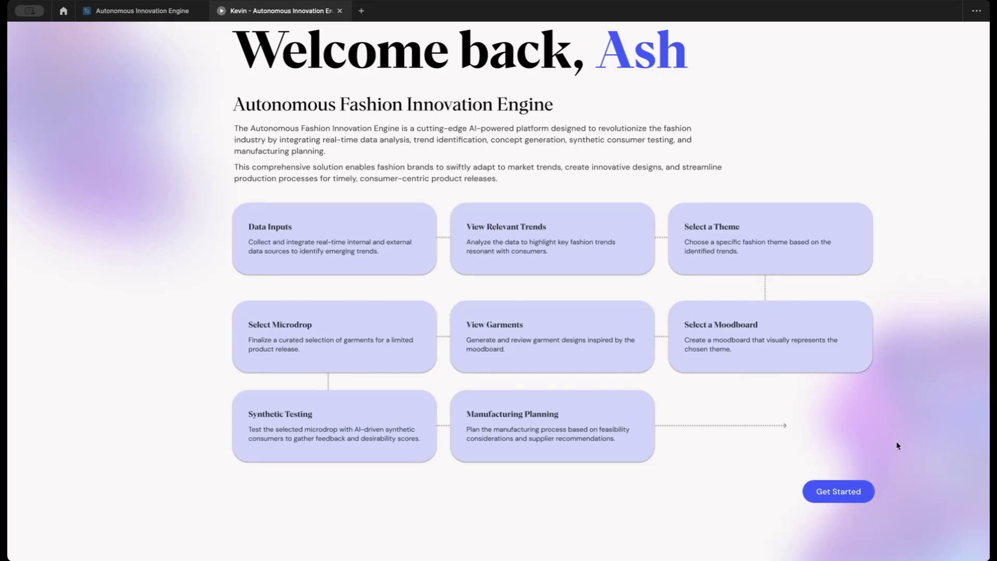
# Step: Open the Insights Engine and turn on Social Listening, Trend Forecasting, Market Research, Fashion Blogs and Competitor Analysis
pyautogui.click(845, 501)
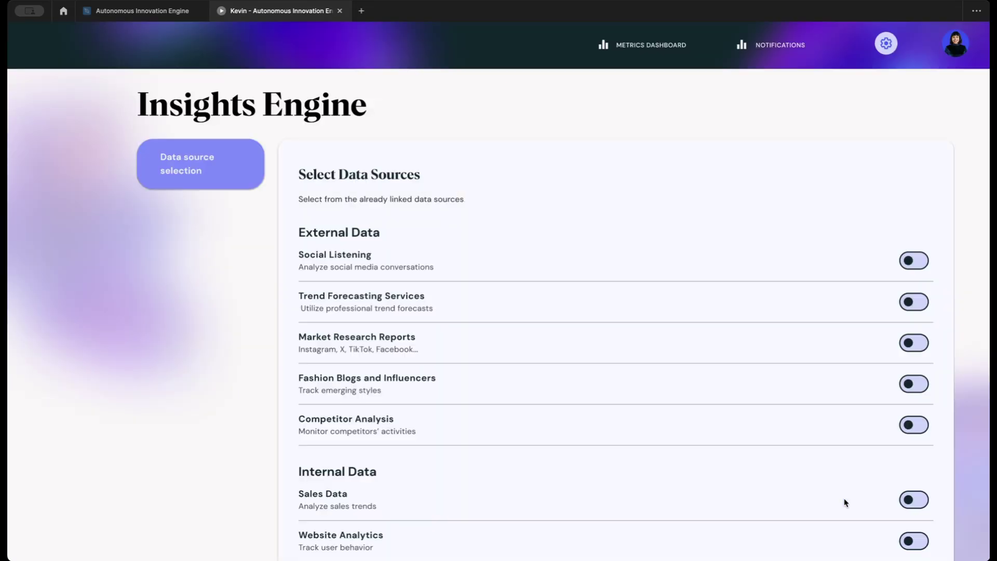
pyautogui.scroll(-2, 844, 502)
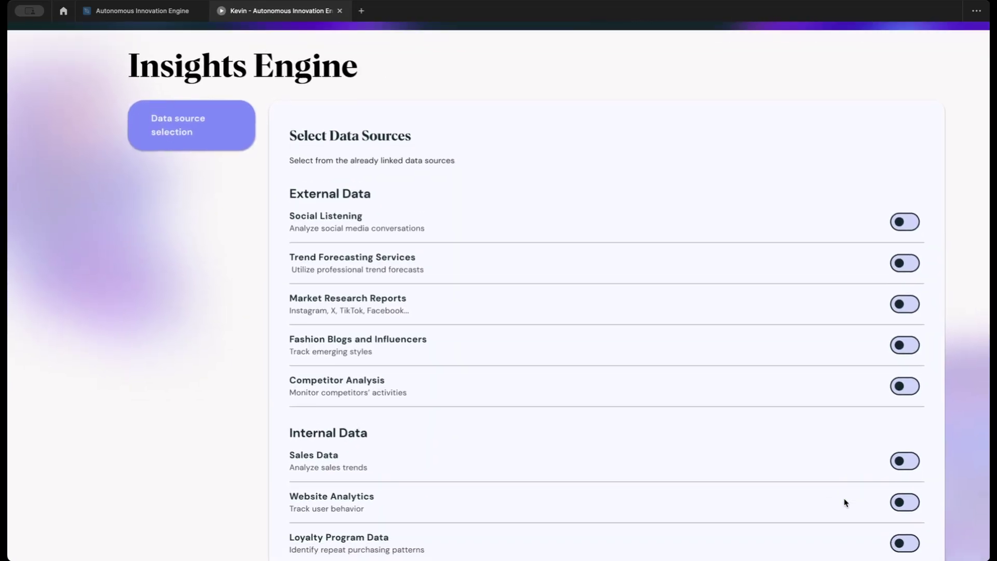
pyautogui.click(917, 173)
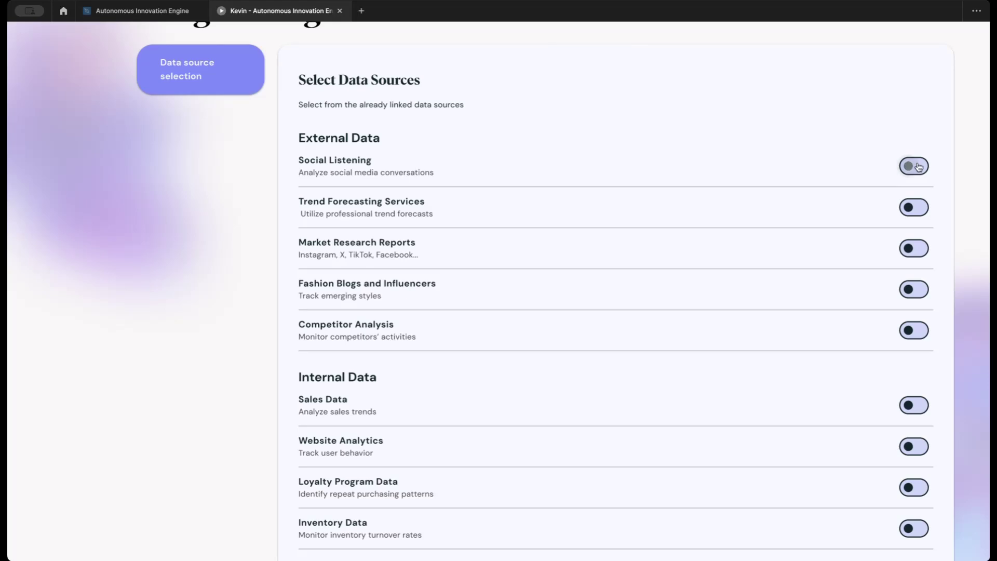
pyautogui.click(913, 207)
pyautogui.click(913, 249)
pyautogui.click(914, 297)
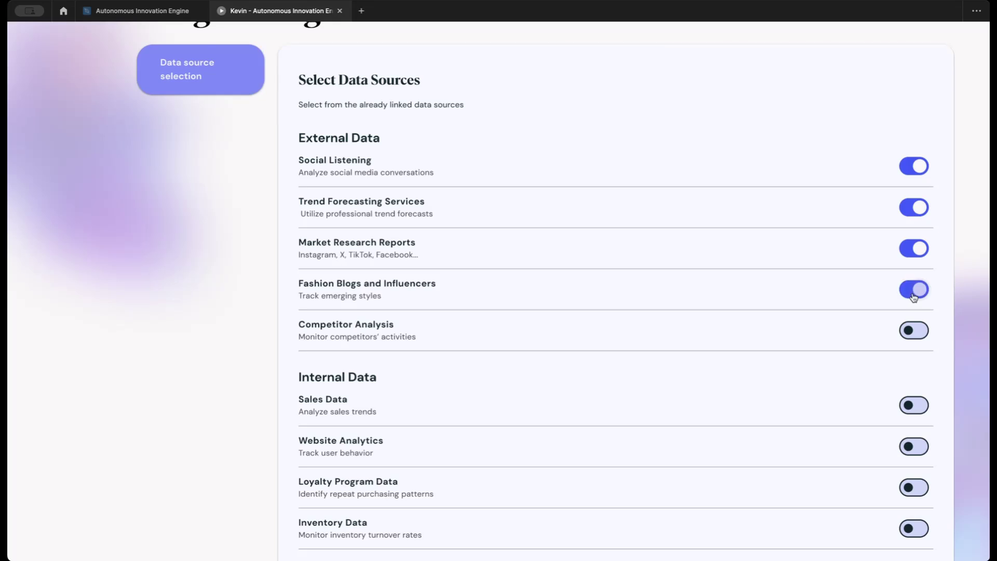
pyautogui.click(914, 333)
# Step: Turn on the internal sources: Sales Data, Website Analytics, Loyalty Program Data and Inventory Data
pyautogui.scroll(-1, 915, 335)
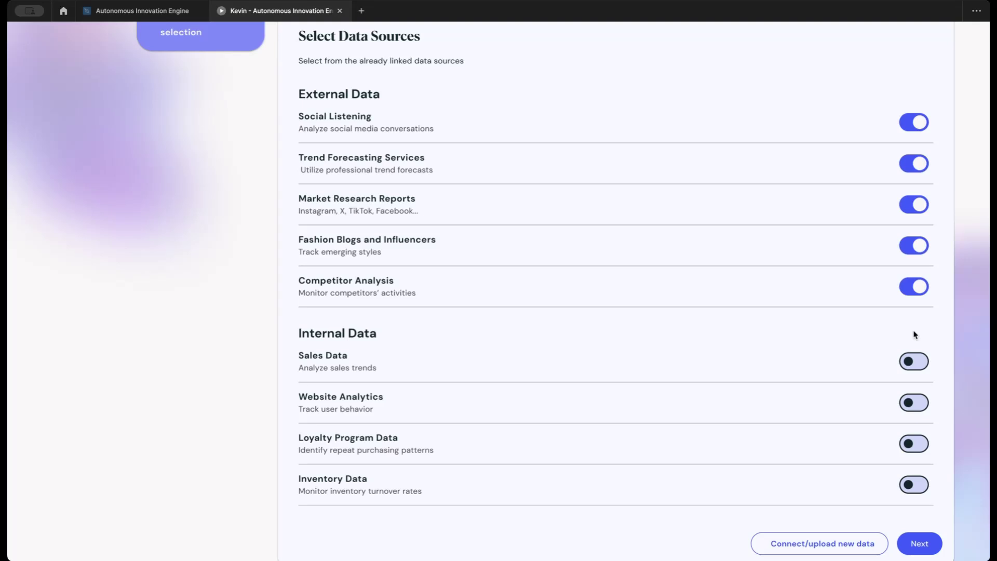
pyautogui.click(914, 365)
pyautogui.click(913, 406)
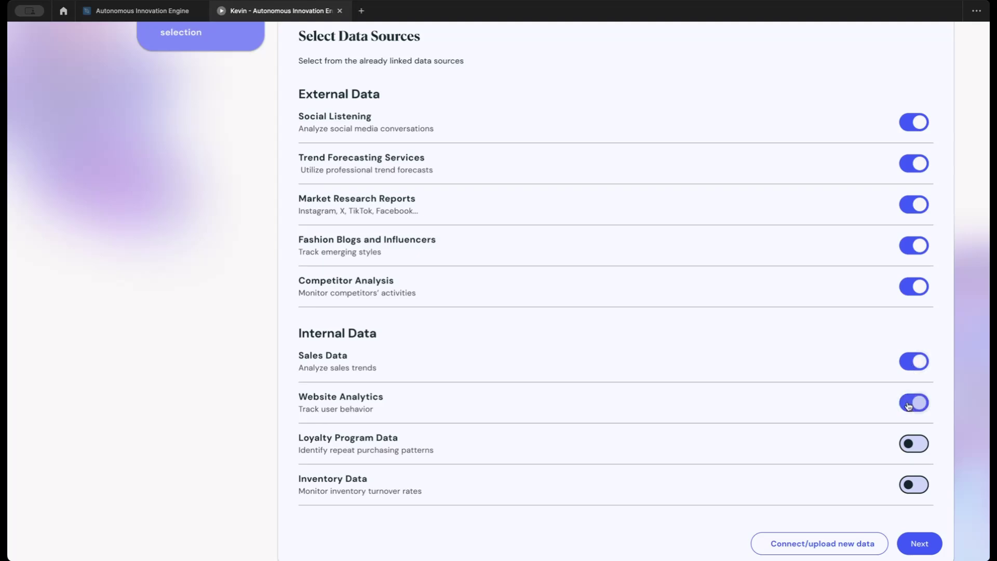
pyautogui.click(915, 444)
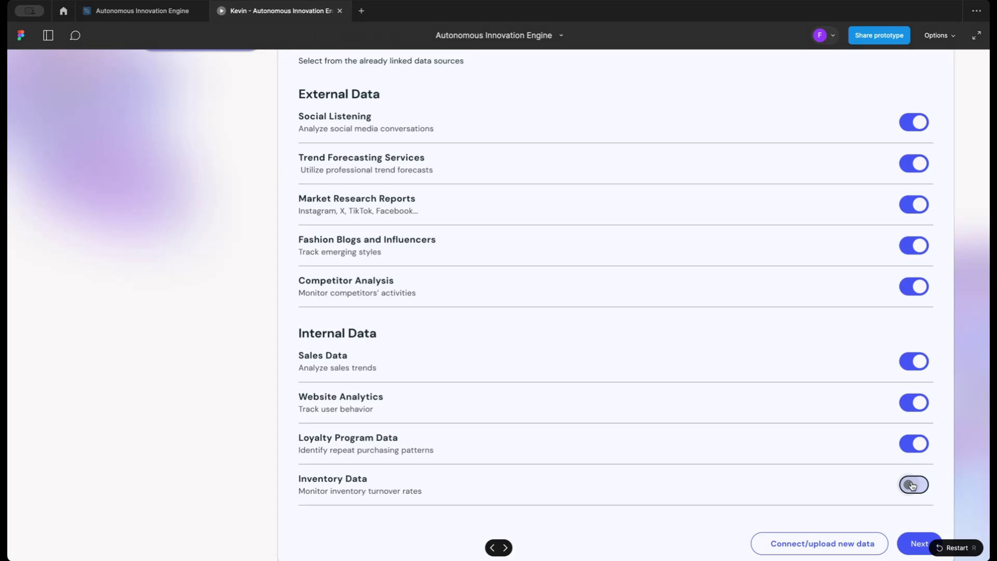
pyautogui.click(913, 485)
# Step: Submit the data sources, review the four trend cards including Pastel Rebel, and continue to theme selection
pyautogui.click(914, 543)
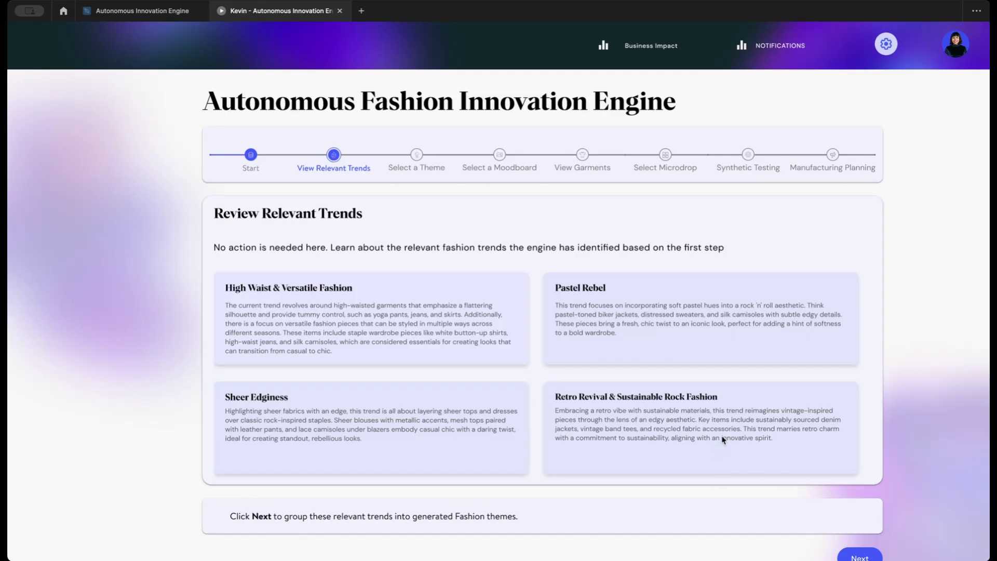
pyautogui.scroll(-5, 722, 440)
pyautogui.scroll(-1, 722, 440)
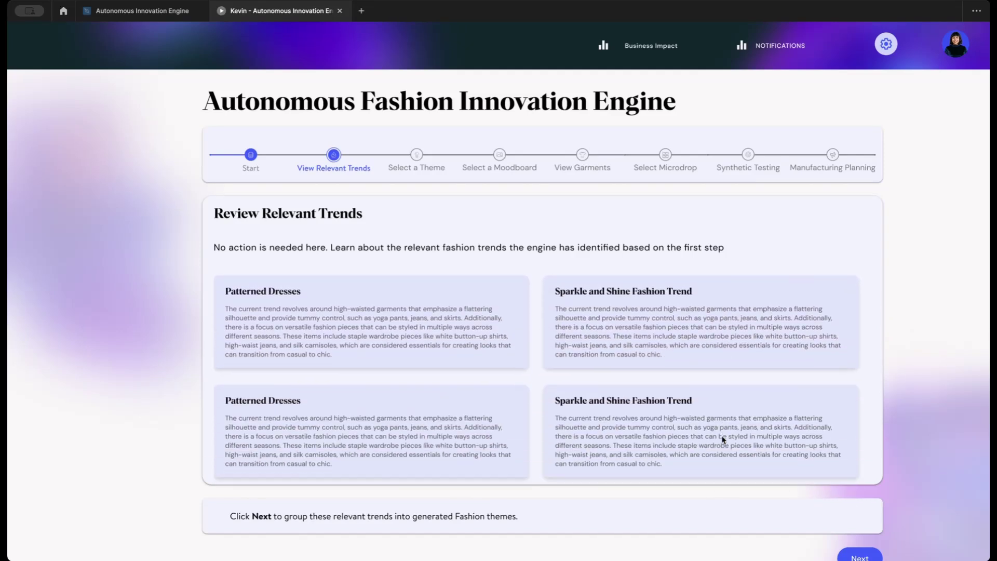
pyautogui.scroll(-1, 899, 419)
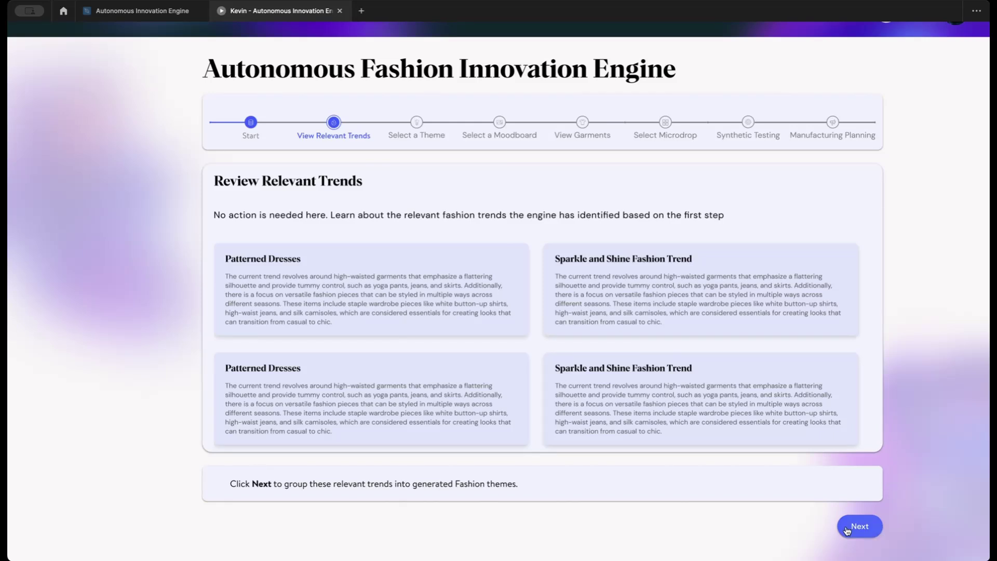
pyautogui.click(848, 530)
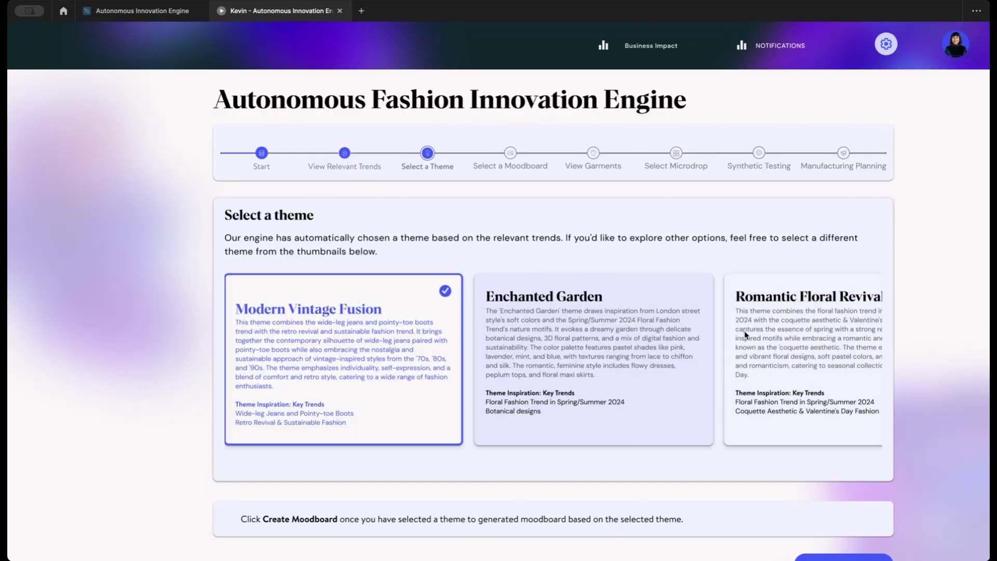
# Step: Browse the theme carousel and generate a moodboard for the Modern Vintage Fusion theme
pyautogui.hscroll(3, 745, 335)
pyautogui.hscroll(10, 746, 335)
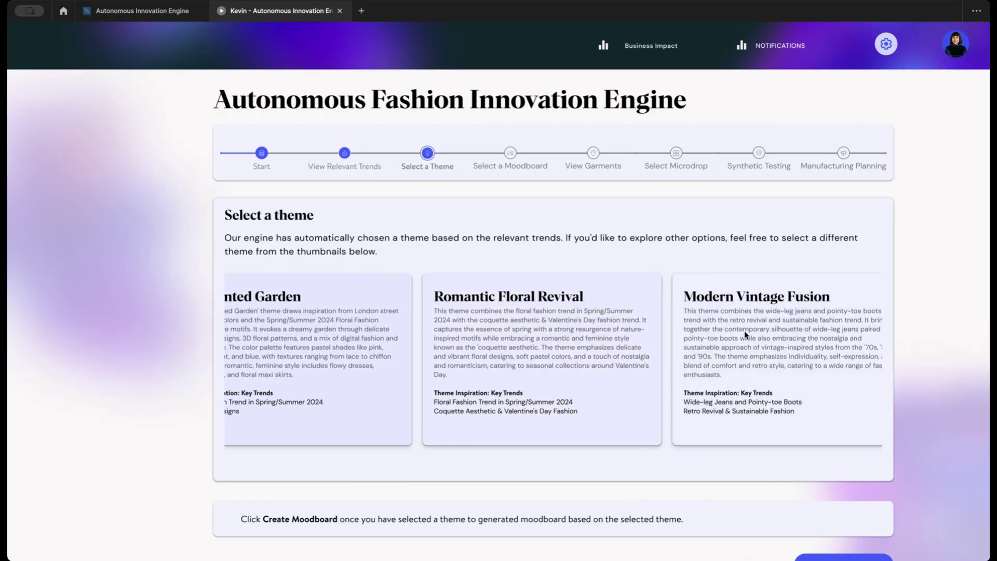
pyautogui.hscroll(5, 746, 335)
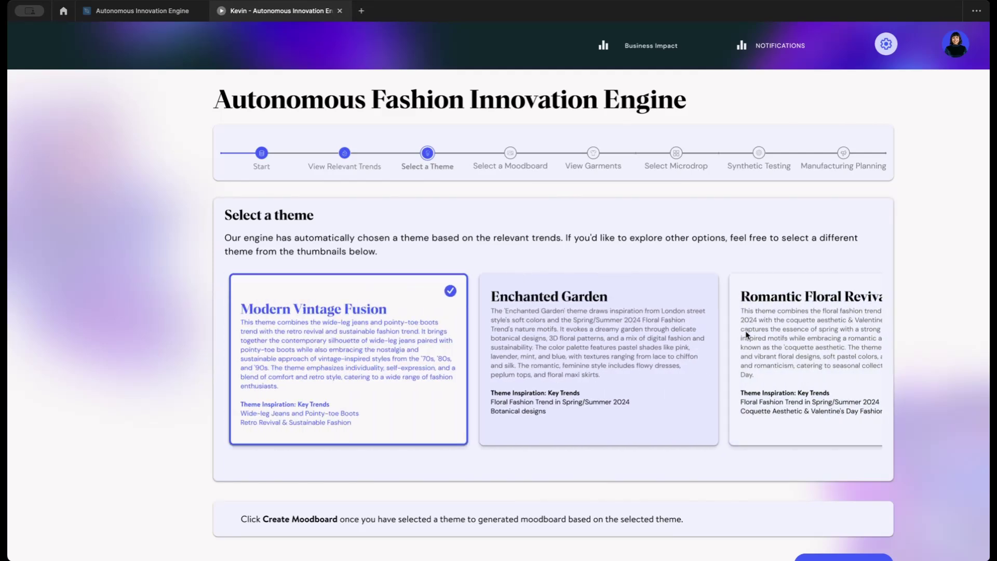
pyautogui.scroll(-1, 905, 351)
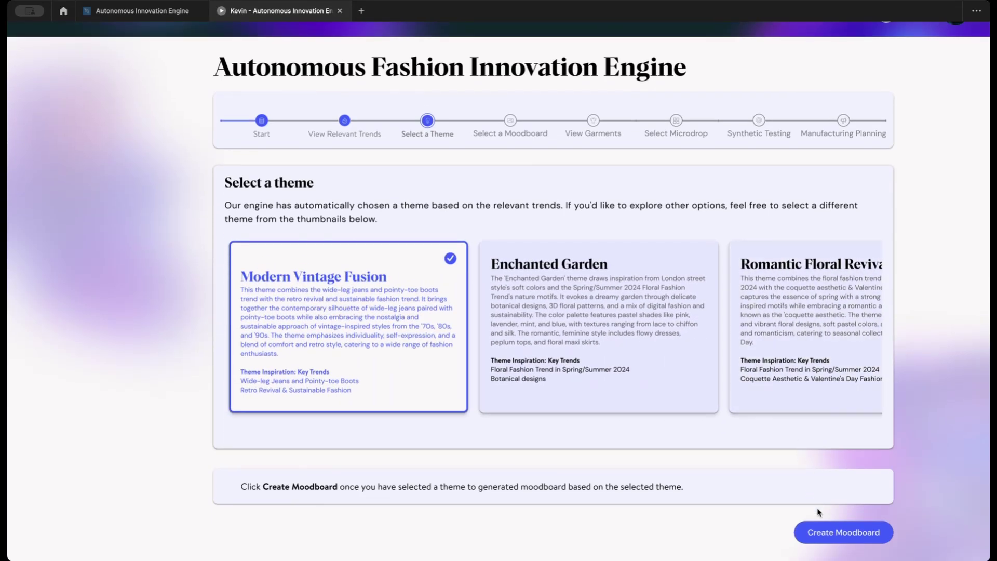
pyautogui.click(826, 539)
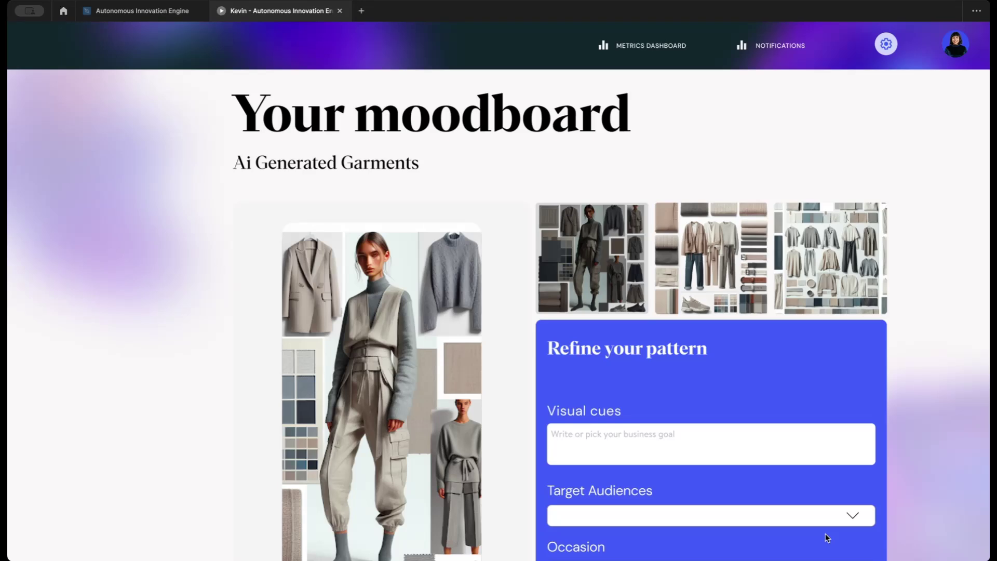
# Step: Regenerate the Modern Vintage Fusion moodboards with the entered refinements
pyautogui.scroll(-1, 825, 534)
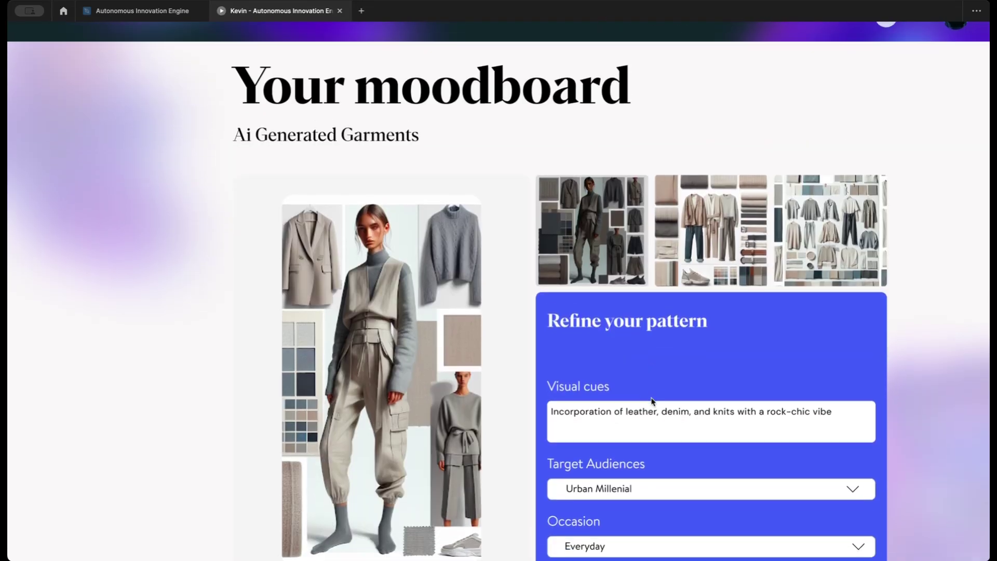
pyautogui.scroll(-3, 652, 401)
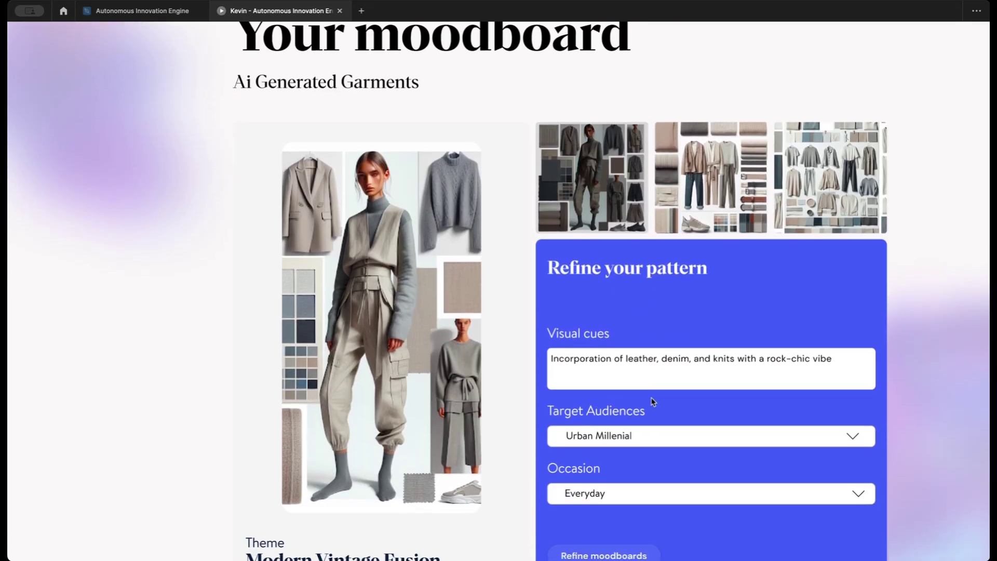
pyautogui.scroll(-2, 652, 401)
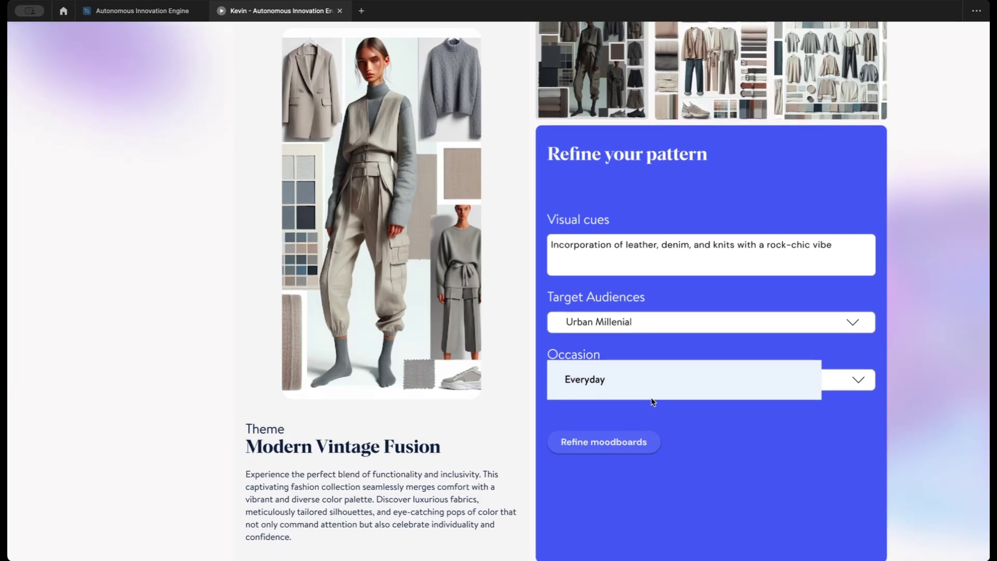
pyautogui.click(627, 431)
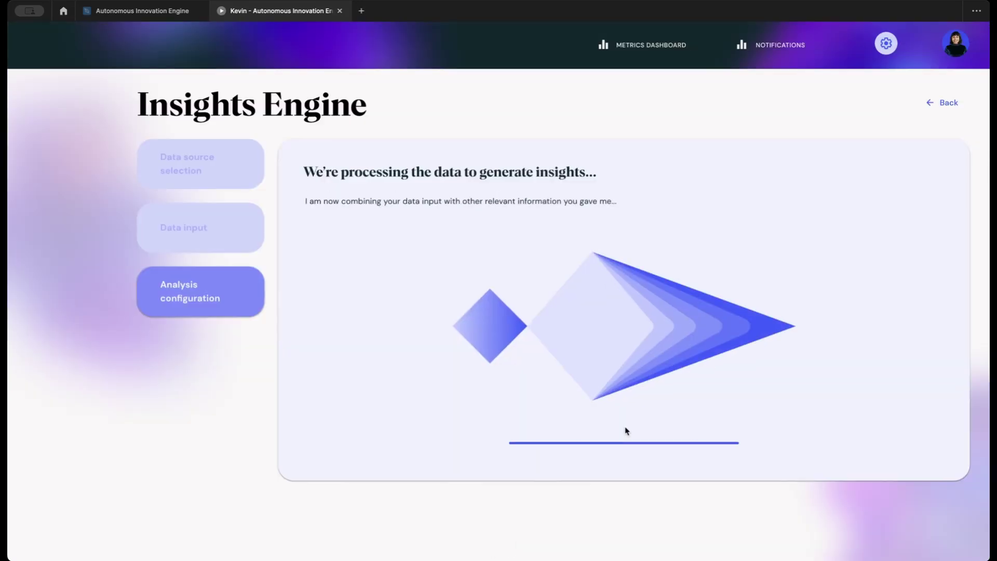
# Step: Preview Moodboard Options 2, 3, 6, 5 and 4, then choose Moodboard Option 1
pyautogui.scroll(-2, 627, 430)
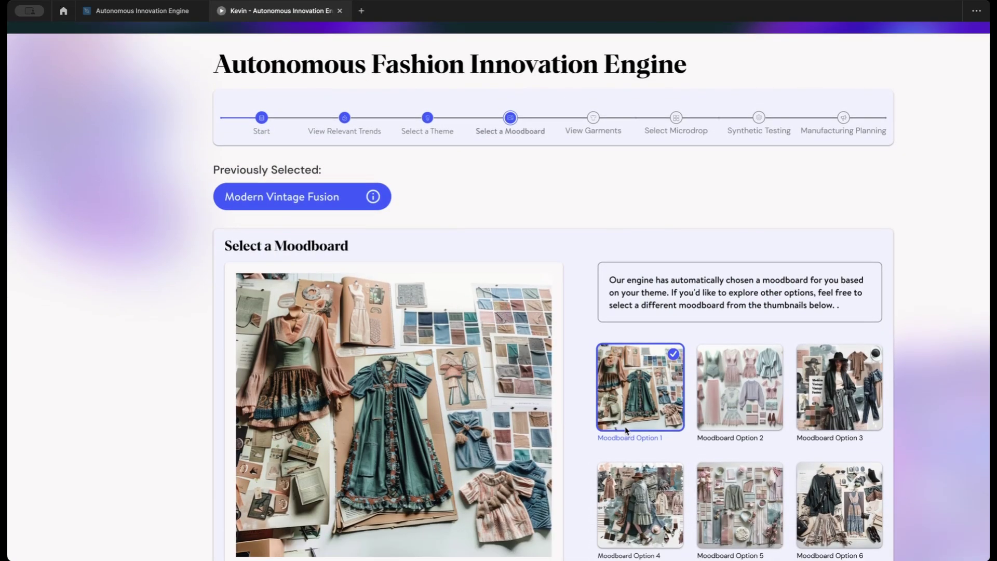
pyautogui.click(724, 350)
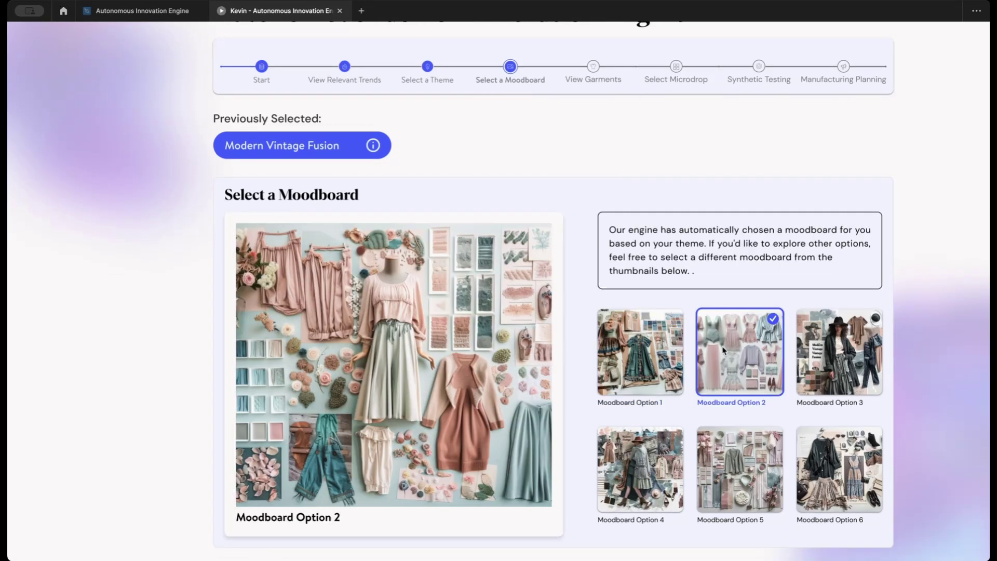
pyautogui.click(846, 372)
pyautogui.click(850, 460)
pyautogui.click(742, 461)
pyautogui.click(644, 447)
pyautogui.click(647, 365)
pyautogui.scroll(-3, 648, 364)
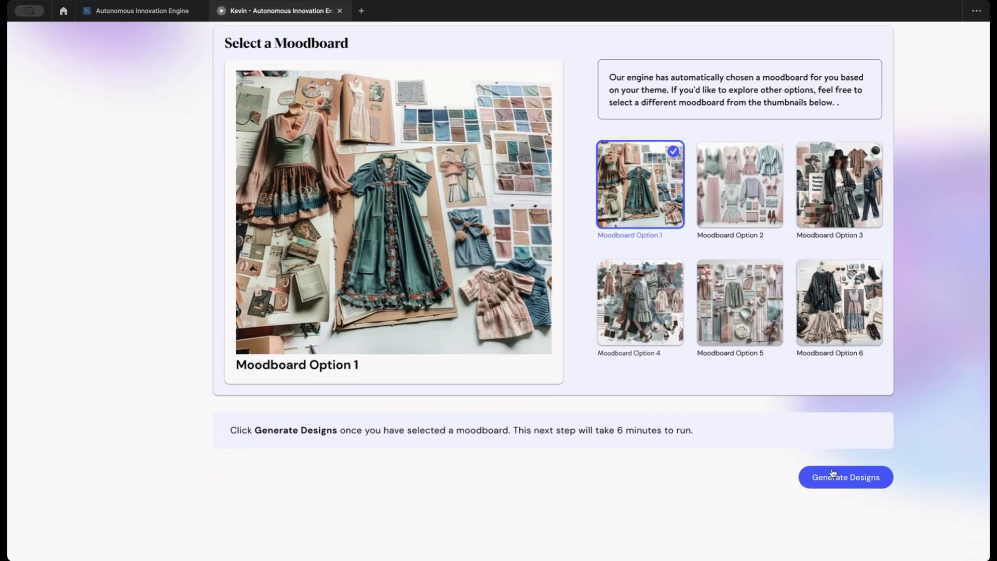
# Step: Generate garment designs from Moodboard Option 1 and review the results
pyautogui.click(832, 476)
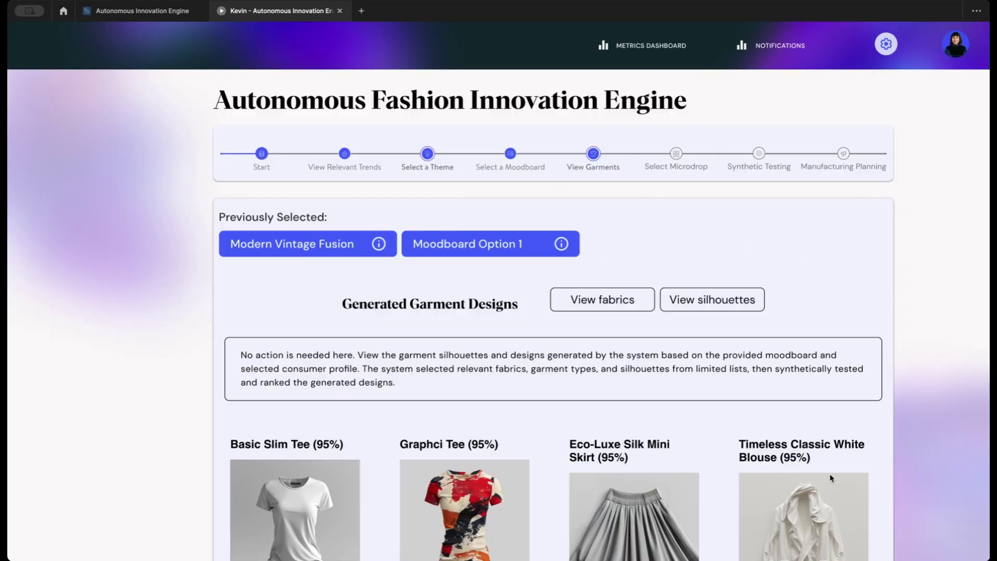
pyautogui.scroll(-3, 830, 478)
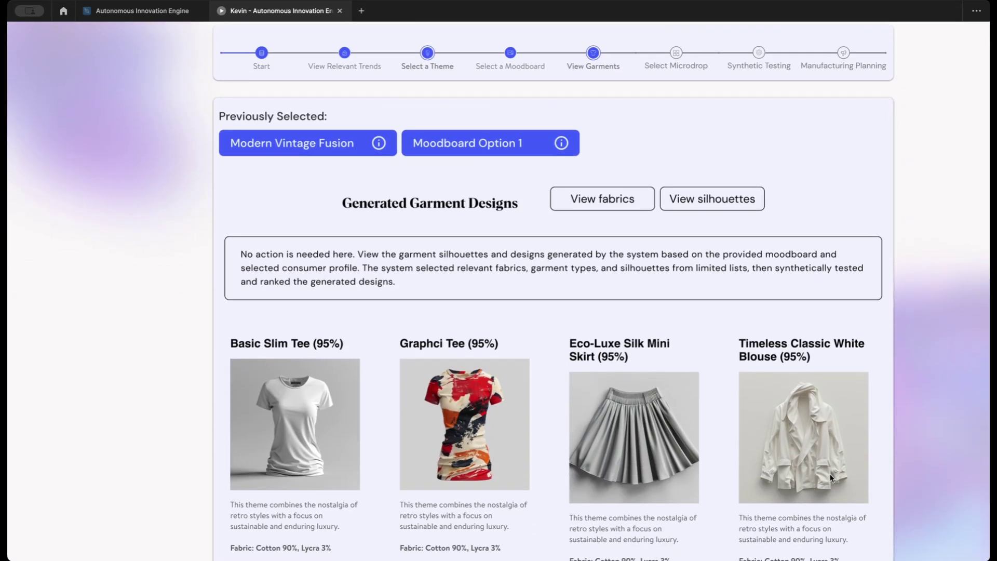
pyautogui.scroll(-3, 830, 477)
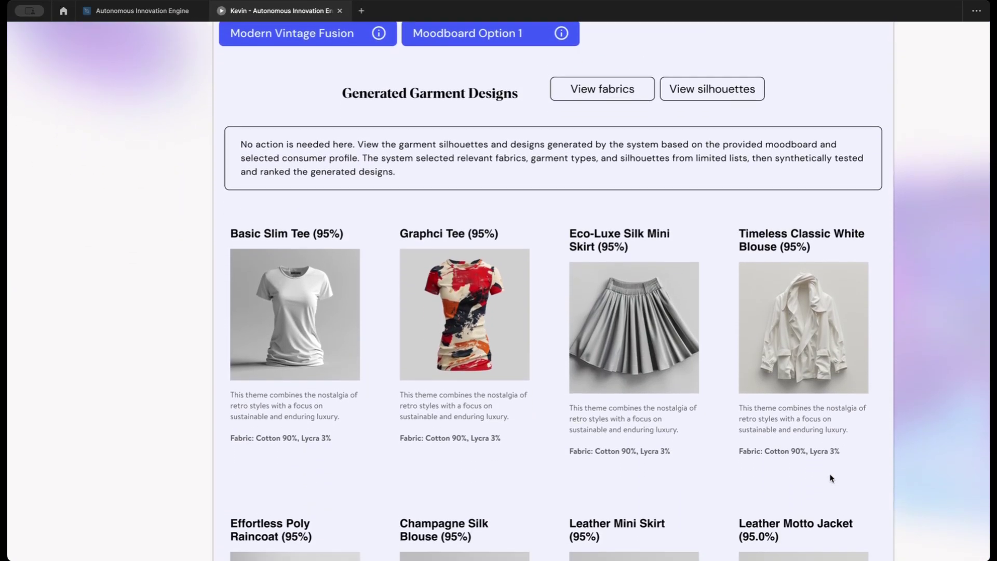
pyautogui.scroll(-3, 831, 476)
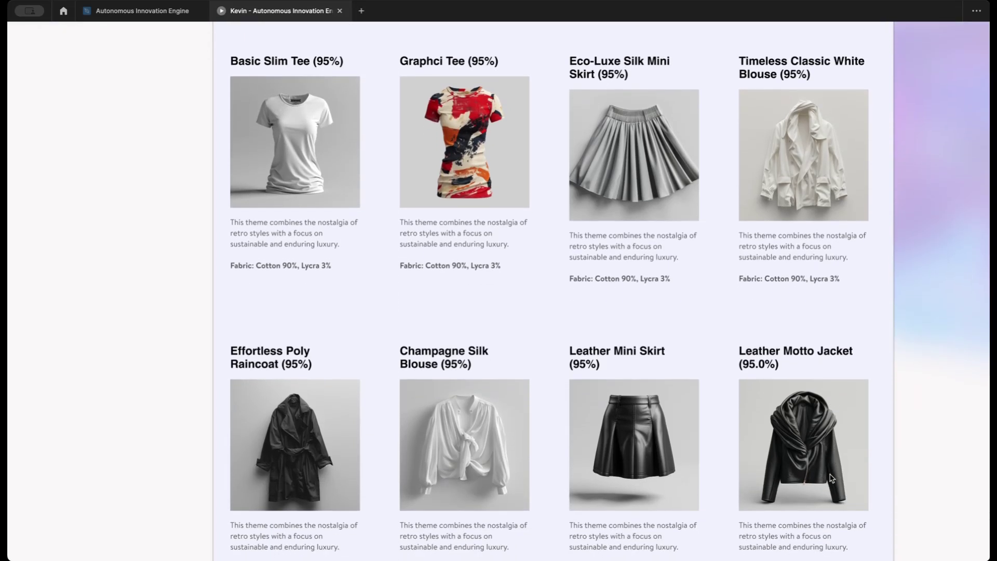
pyautogui.scroll(-3, 830, 478)
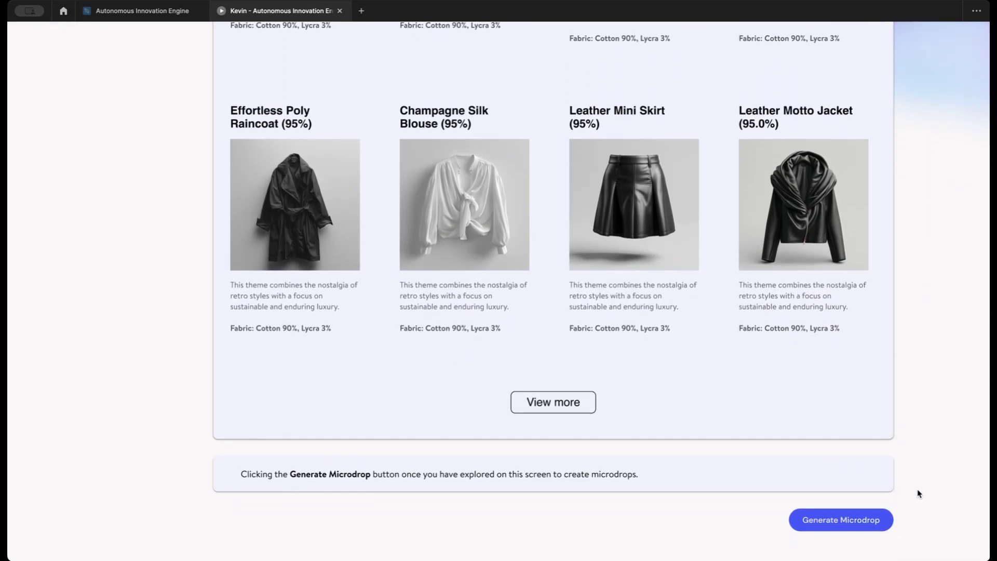
# Step: Generate a microdrop, review Microdrop Option 1's Moto Jacket details, and continue to Synthetic Testing
pyautogui.click(851, 526)
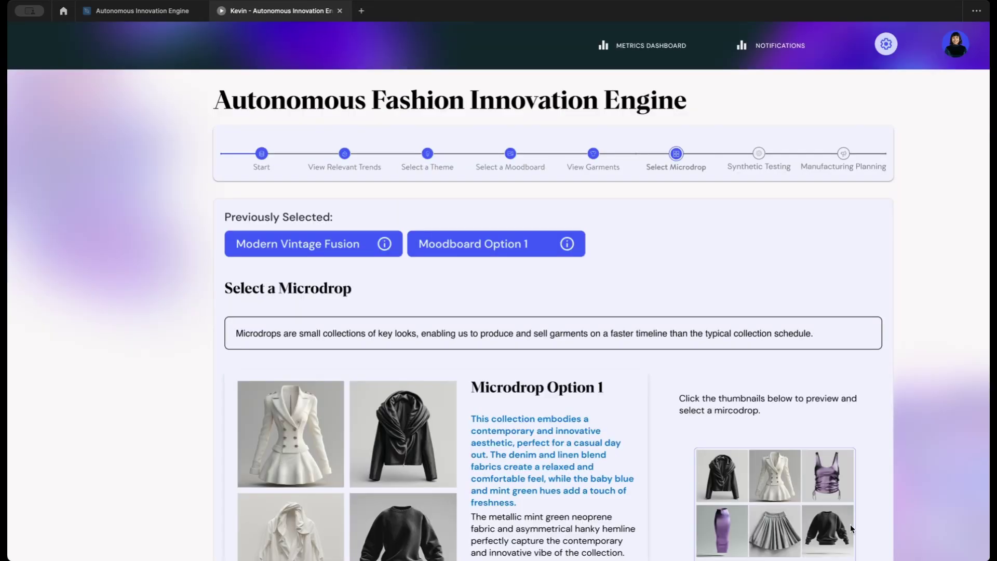
pyautogui.scroll(-5, 850, 522)
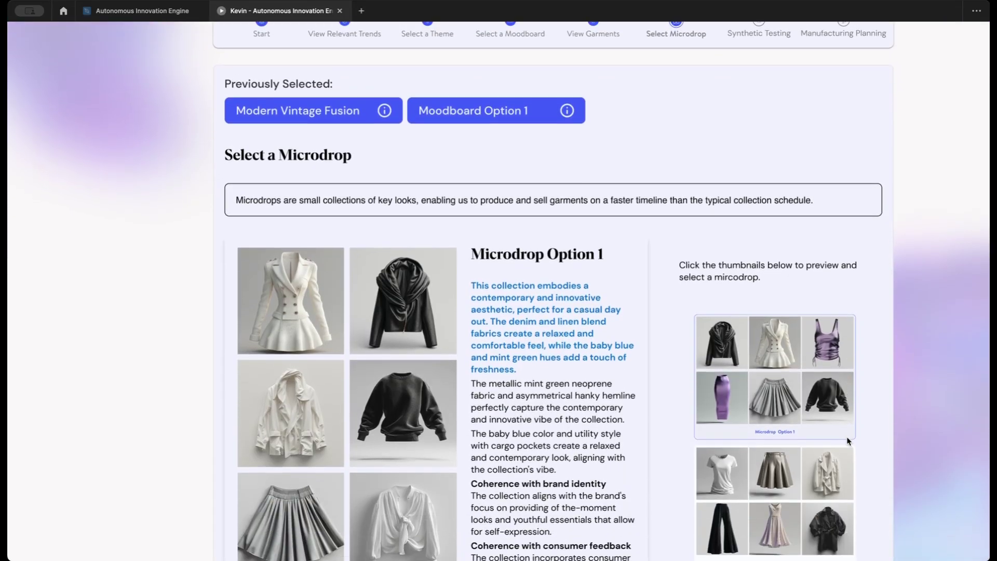
pyautogui.scroll(-4, 849, 442)
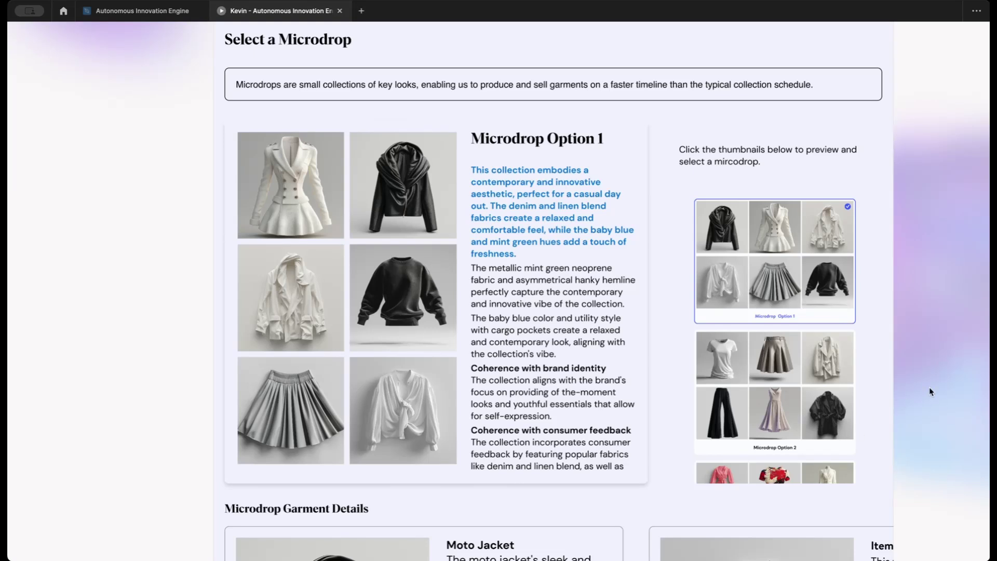
pyautogui.scroll(-4, 876, 340)
pyautogui.scroll(-5, 875, 340)
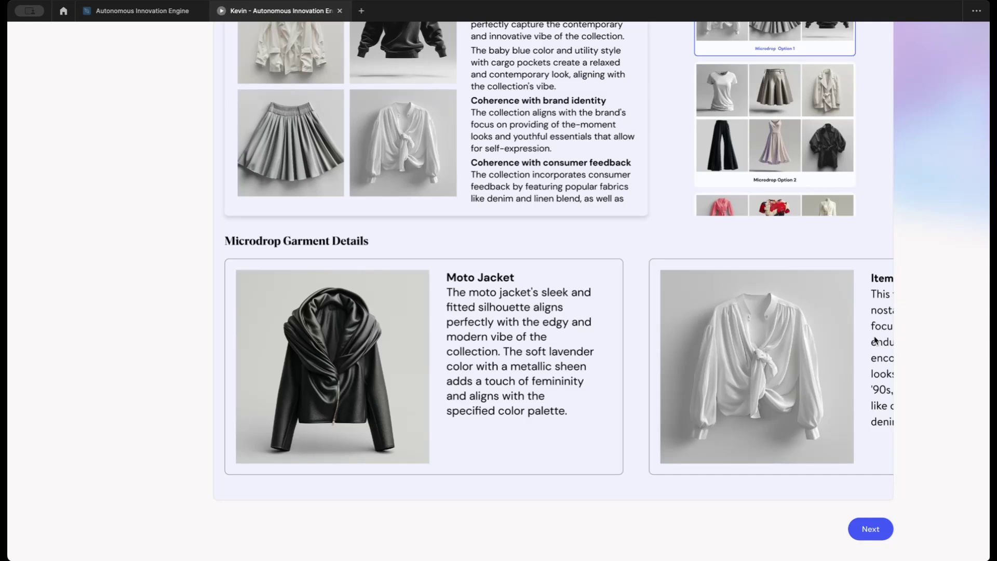
pyautogui.click(873, 529)
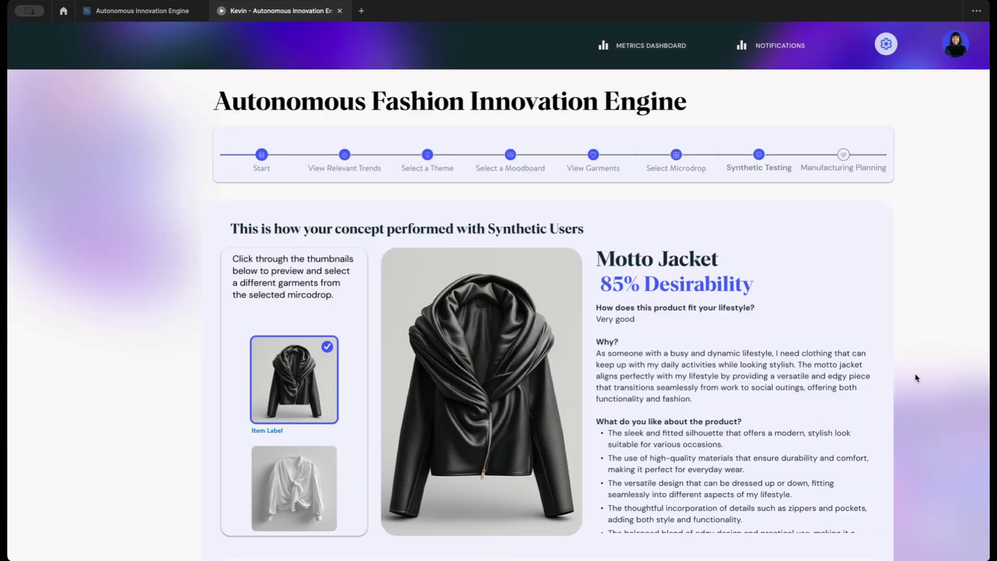
# Step: Review the Motto Jacket's 85% desirability and scores, then proceed to Manufacturing Planning supplier options
pyautogui.scroll(-2, 917, 377)
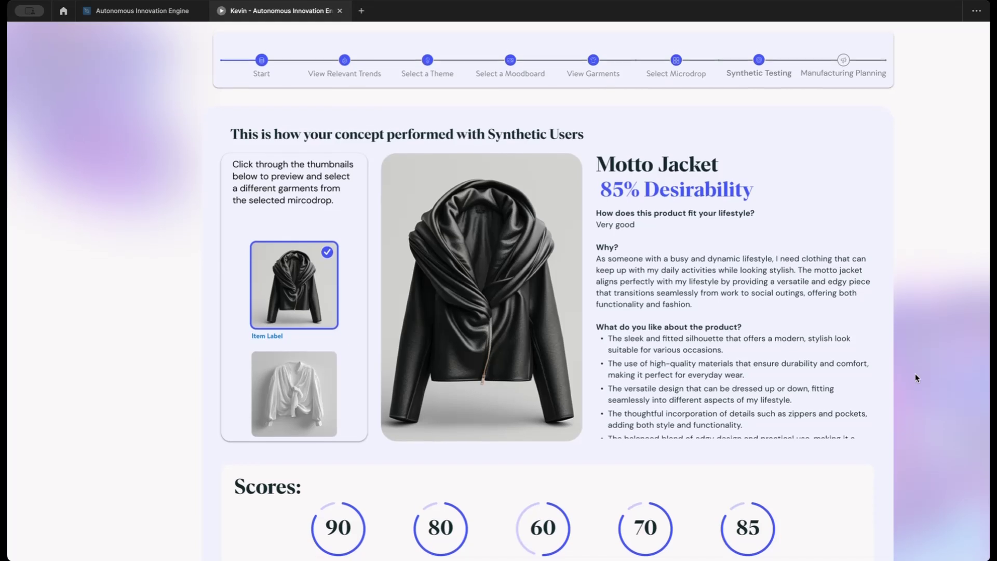
pyautogui.scroll(-1, 915, 373)
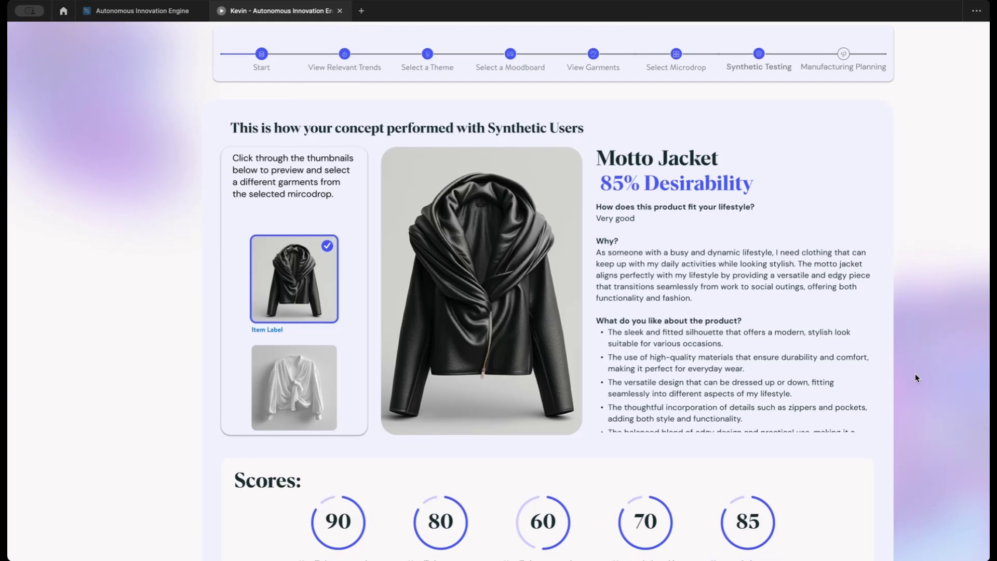
pyautogui.scroll(-1, 915, 375)
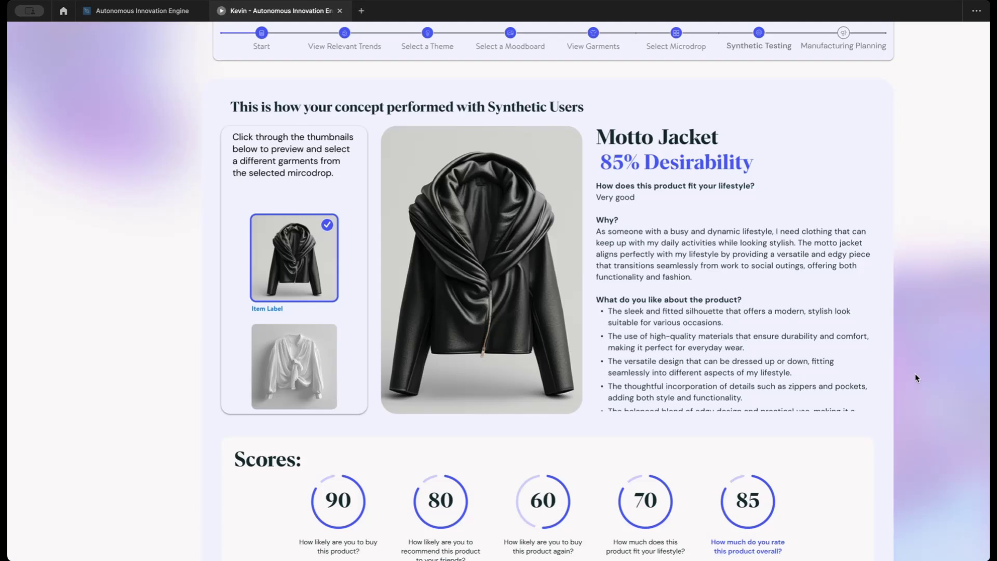
pyautogui.scroll(-3, 915, 378)
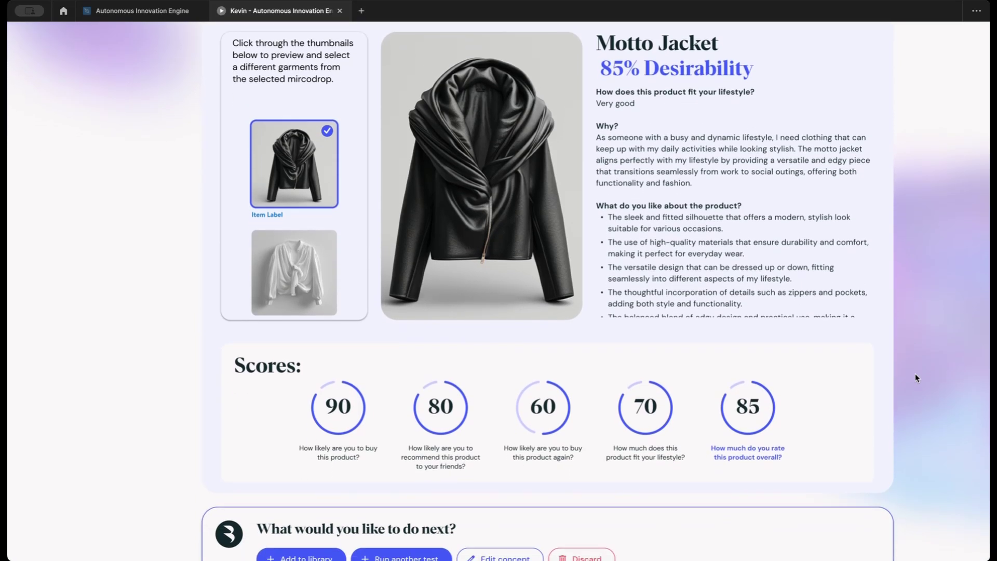
pyautogui.scroll(-2, 915, 373)
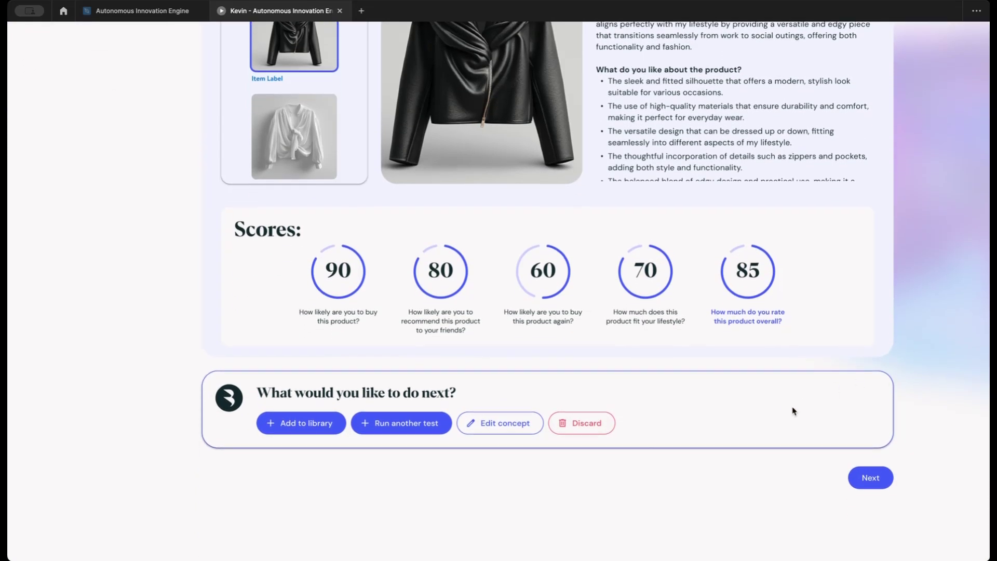
pyautogui.click(869, 480)
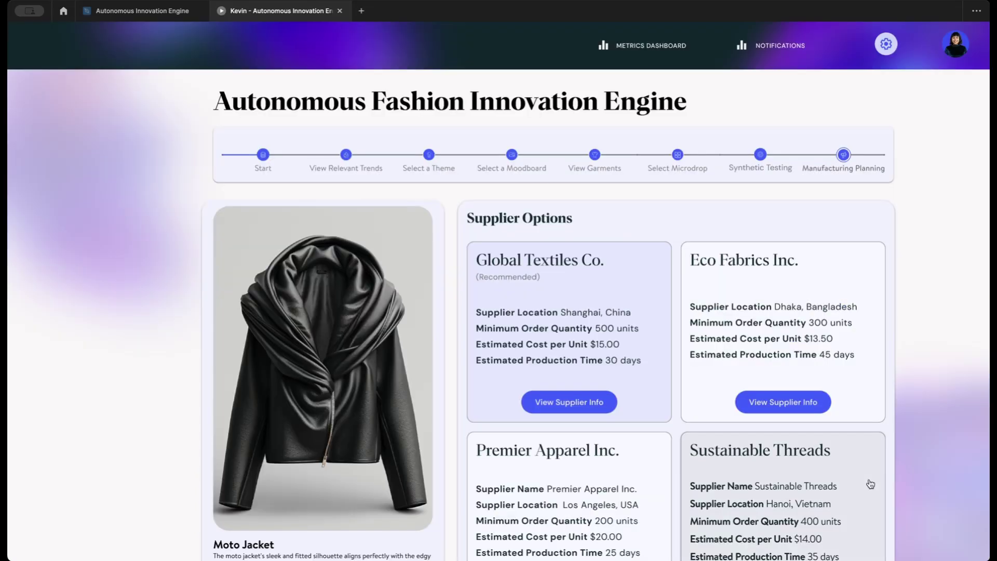
pyautogui.scroll(-1, 927, 418)
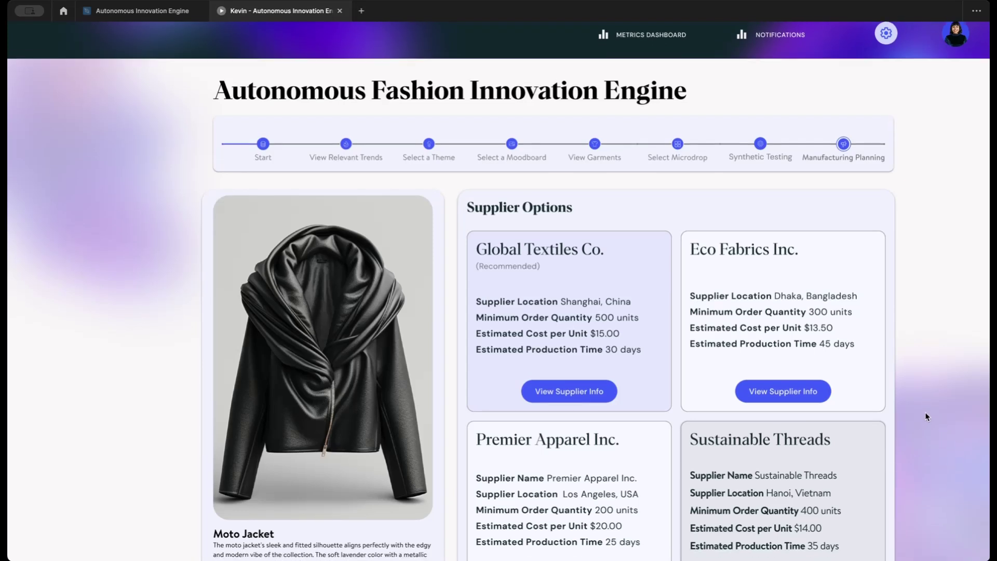
pyautogui.scroll(-1, 927, 417)
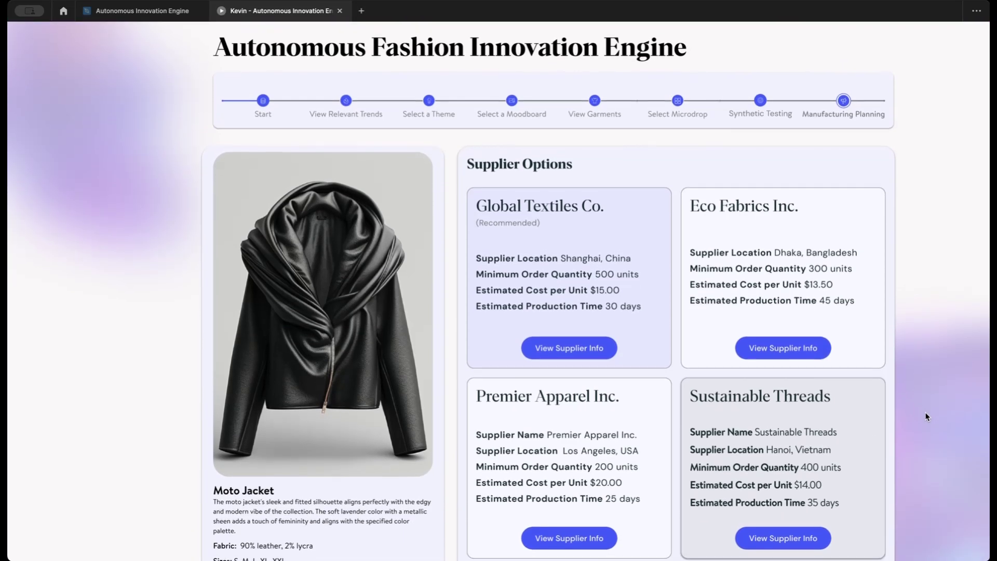
pyautogui.scroll(-2, 927, 417)
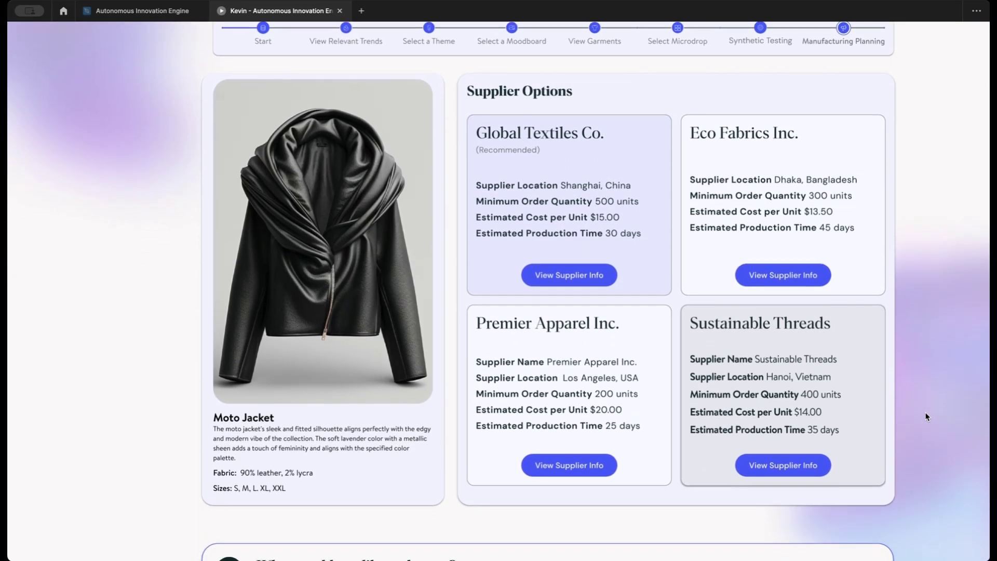